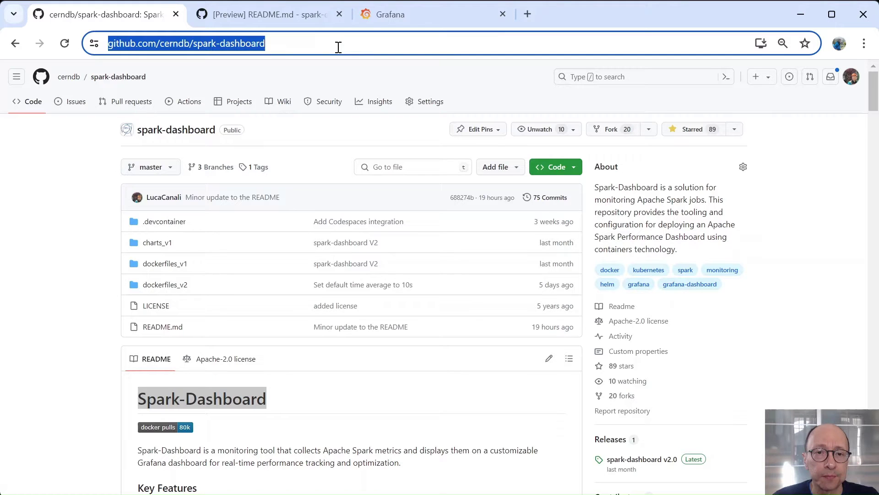
Step: Scroll the spark-dashboard README past the architecture overview to 'Start small, testing with Spark in local mode'
scroll(362, 187, "down", 3)
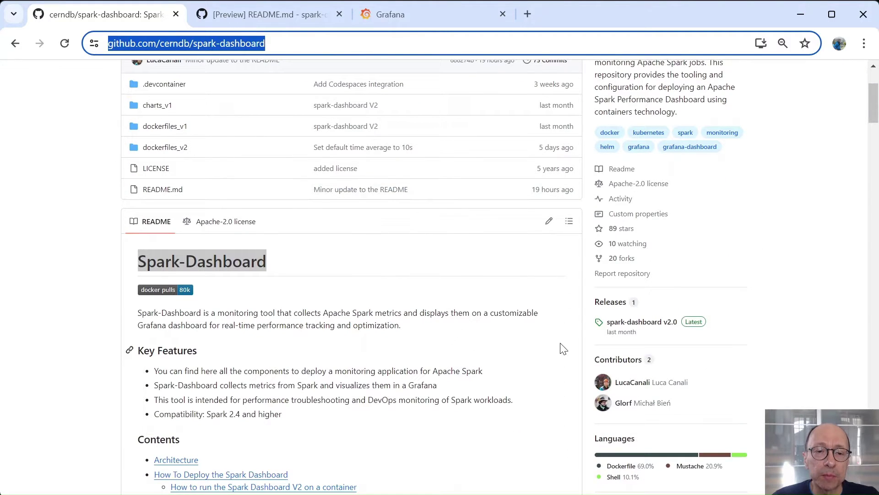
scroll(515, 345, "down", 3)
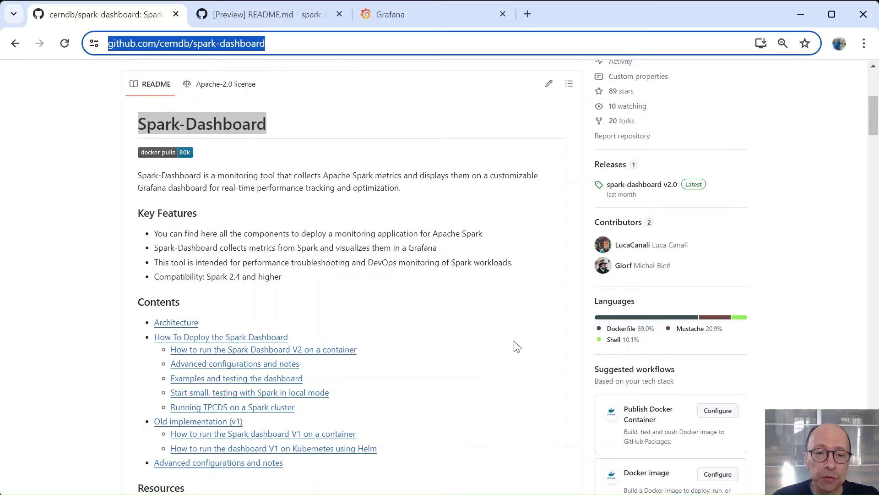
scroll(508, 339, "down", 3)
scroll(509, 338, "down", 8)
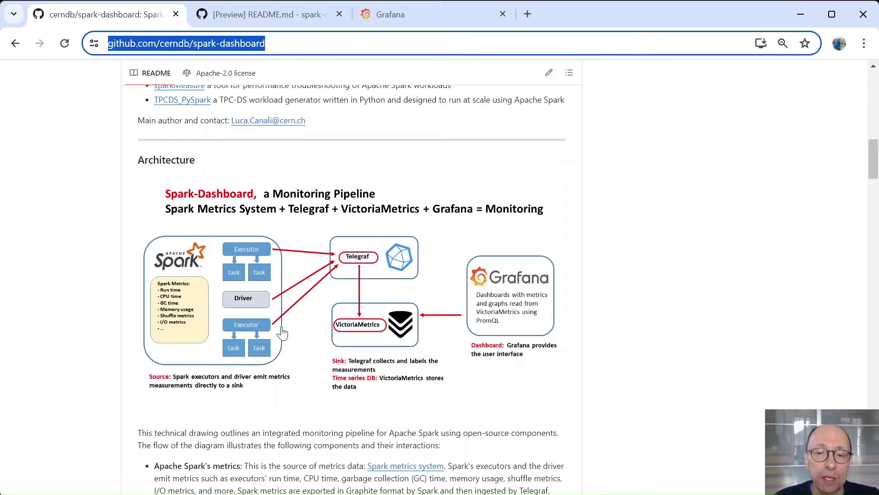
scroll(320, 330, "down", 5)
scroll(325, 329, "down", 12)
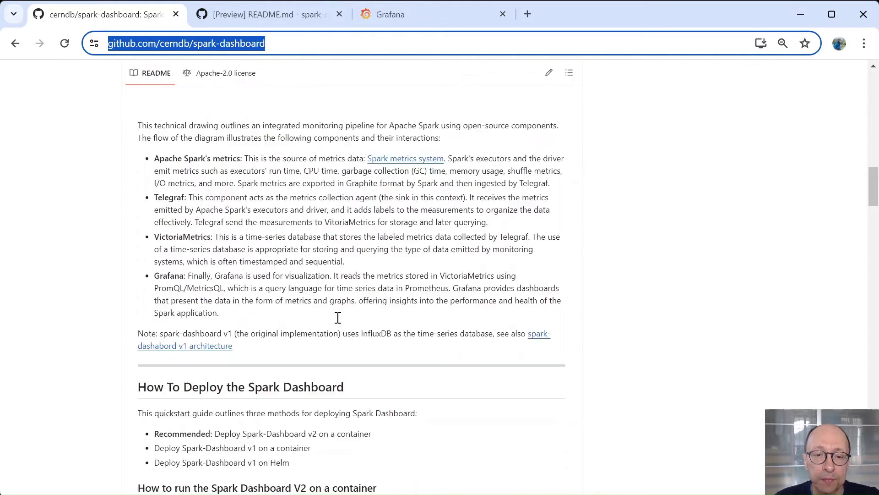
scroll(398, 311, "down", 15)
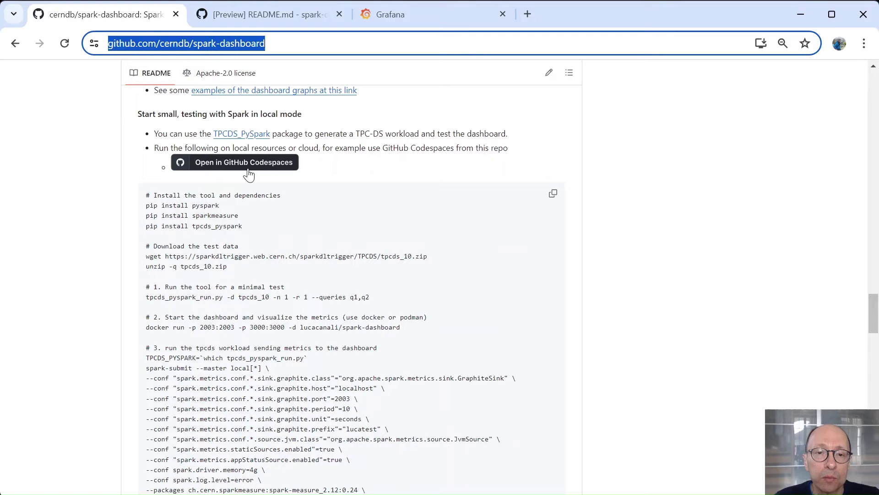
Step: In the Codespace README preview, scroll to the install/download commands and step 2's docker run line
left_click(285, 15)
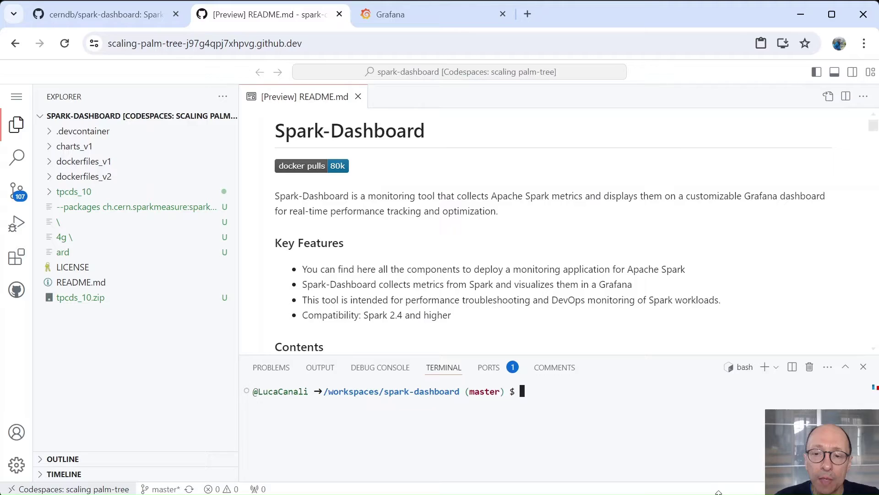
scroll(479, 258, "down", 20)
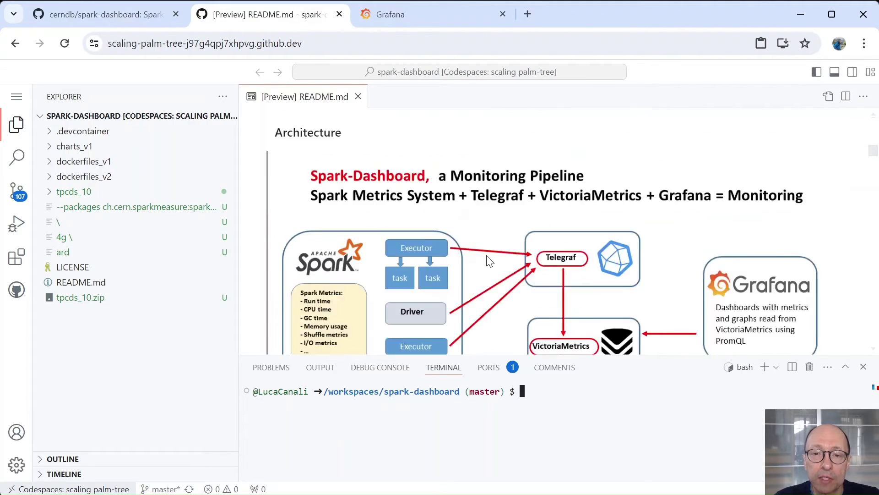
scroll(488, 259, "down", 15)
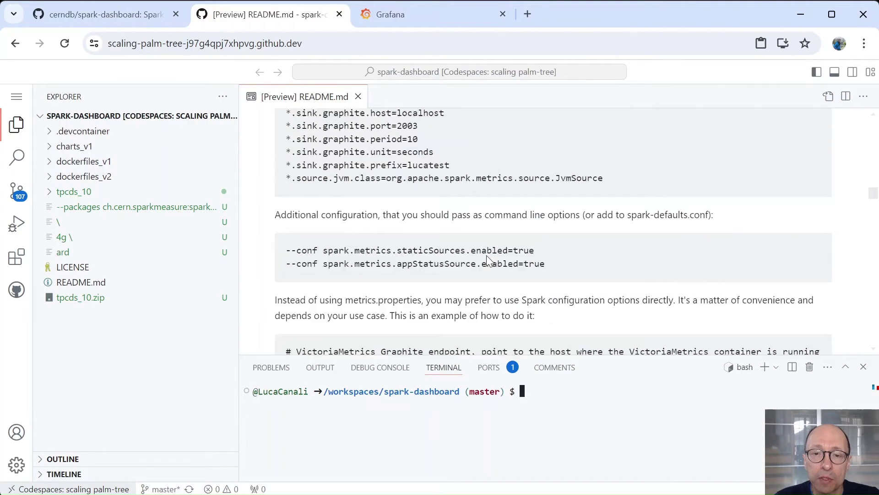
scroll(488, 259, "down", 12)
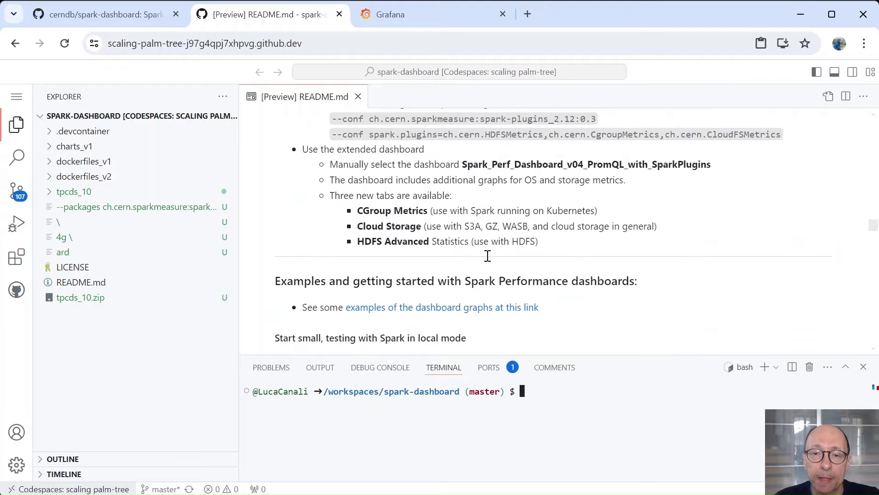
scroll(488, 255, "down", 3)
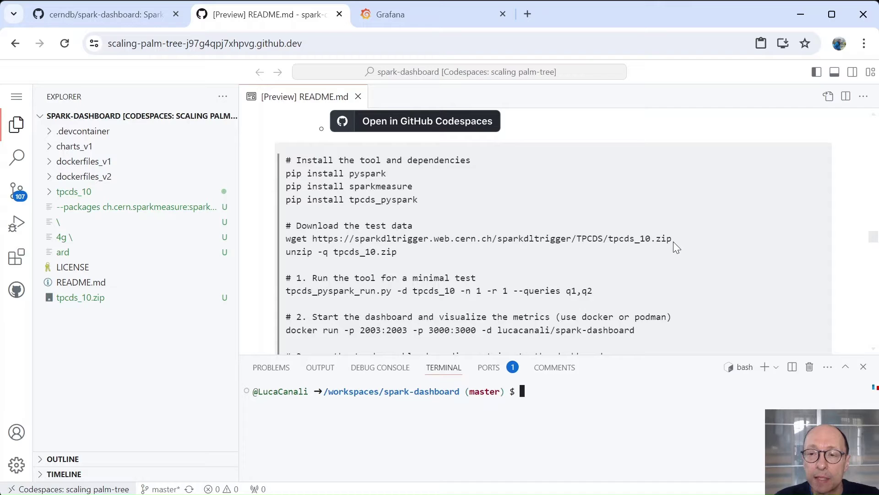
left_click_drag(674, 240, 443, 245)
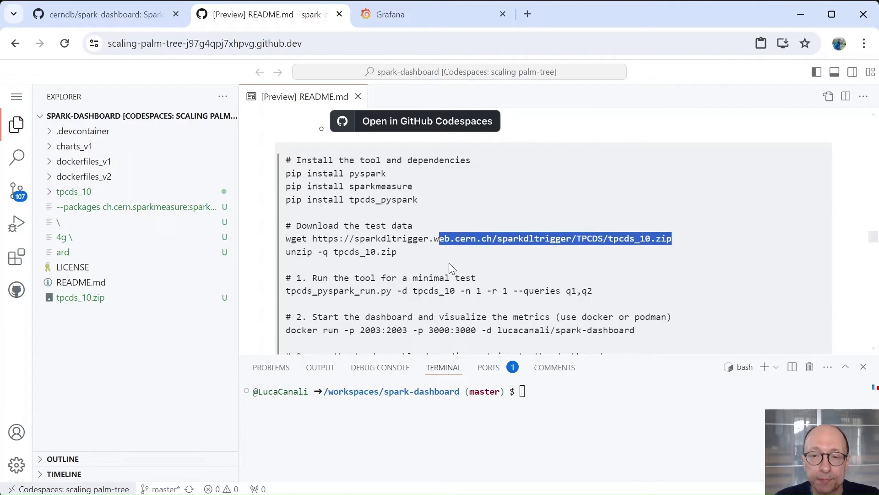
left_click(449, 266)
scroll(320, 303, "down", 3)
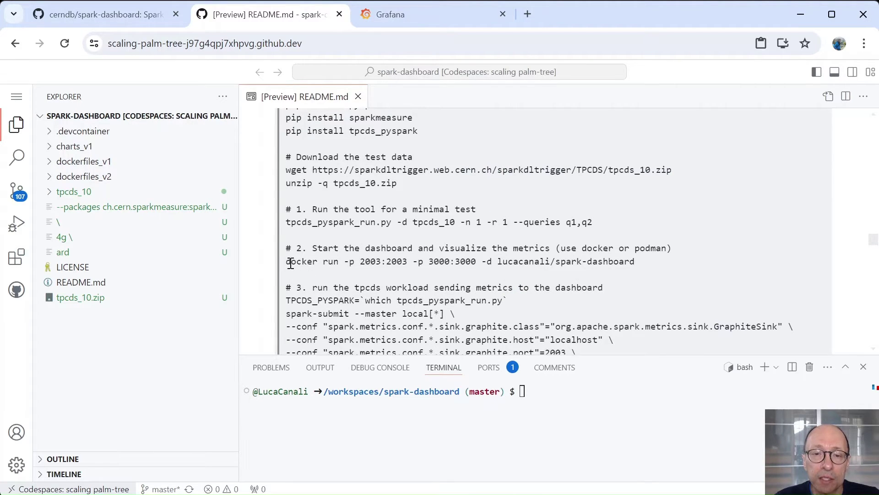
Step: Run the README's docker run command in the terminal to start the lucacanali/spark-dashboard container on ports 2003 and 3000
left_click_drag(287, 262, 667, 267)
key("ctrl+c")
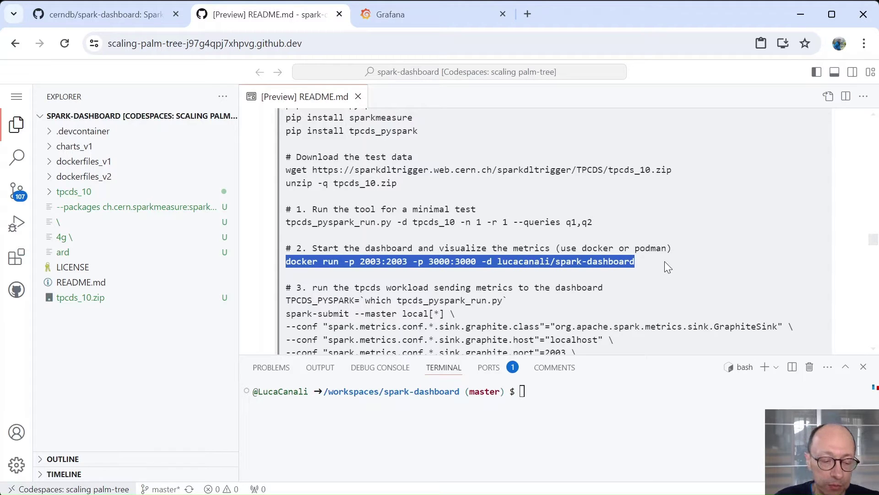
left_click(608, 414)
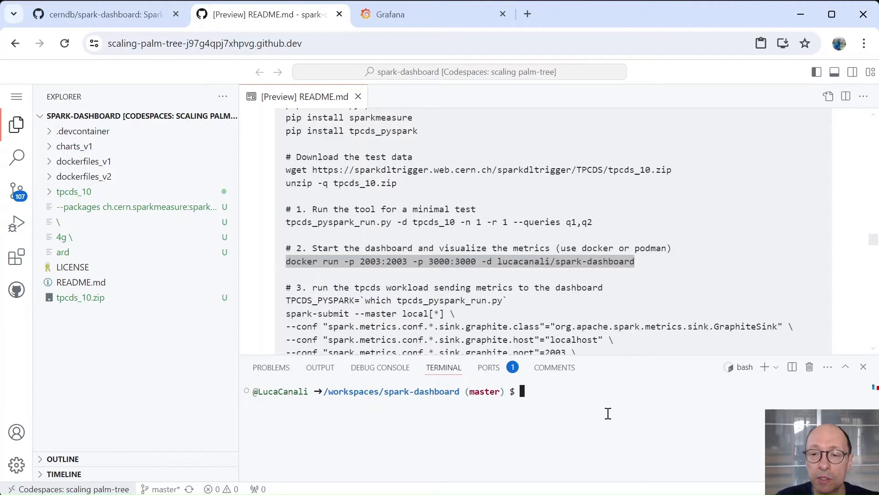
key("ctrl+v")
key("Return")
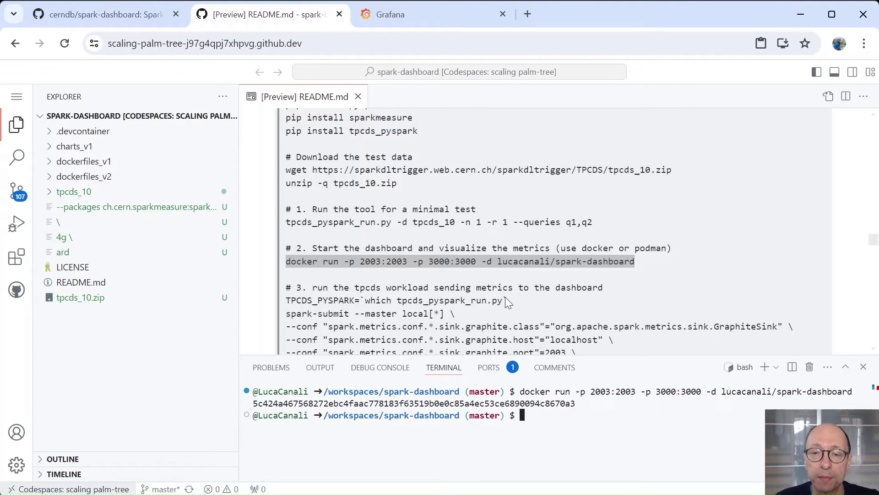
scroll(509, 279, "down", 3)
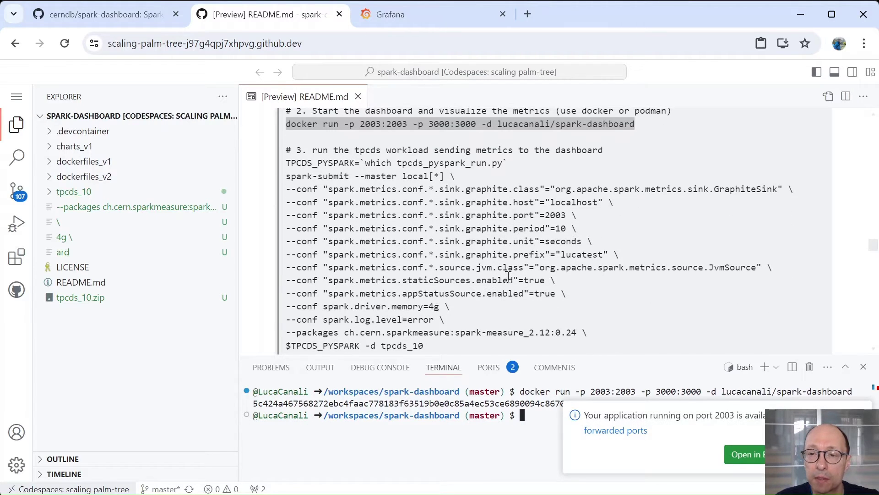
scroll(508, 277, "down", 2)
scroll(451, 262, "up", 2)
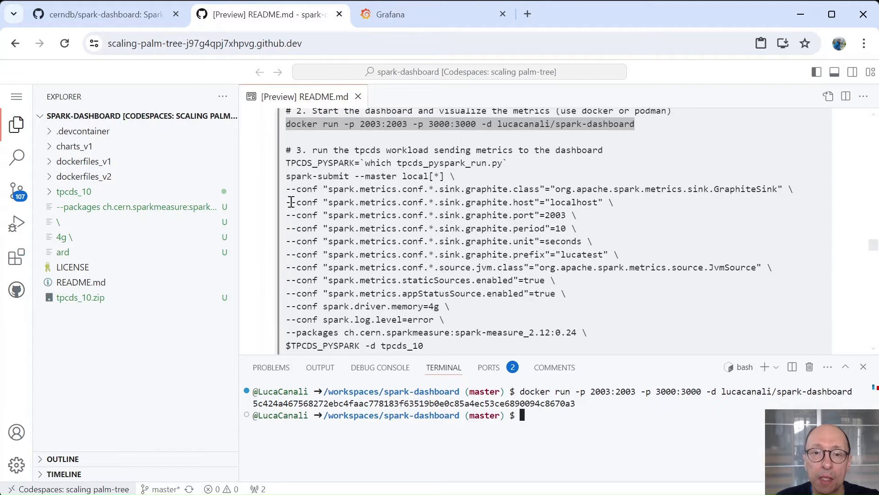
Step: Paste step 3's spark-submit TPC-DS block into the terminal and run it, sending metrics to the dashboard
left_click_drag(289, 163, 507, 346)
key("ctrl+c")
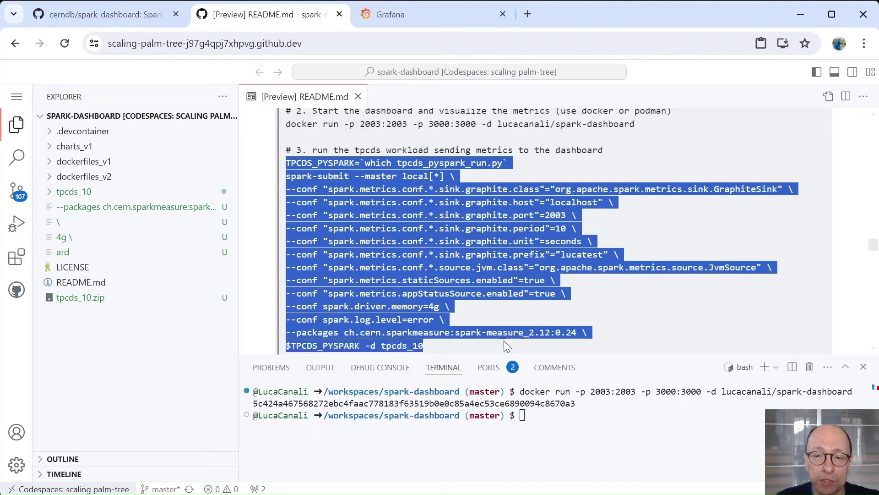
left_click(549, 426)
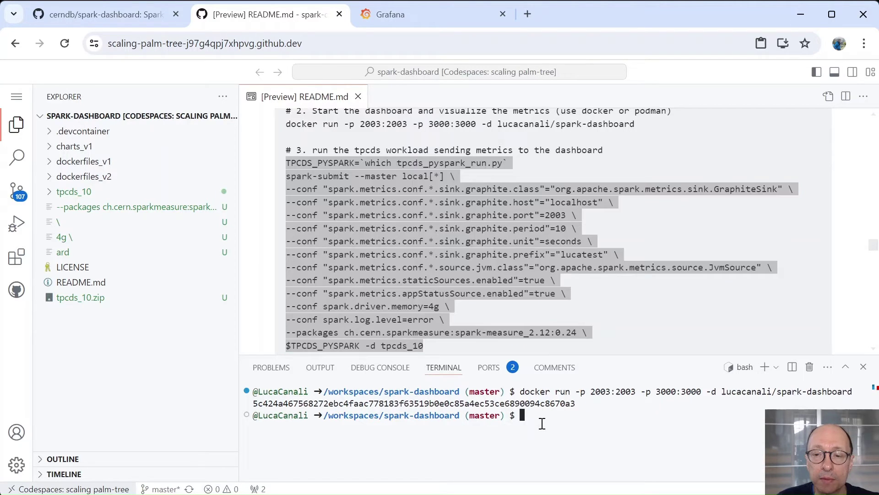
key("ctrl+v")
left_click(448, 359)
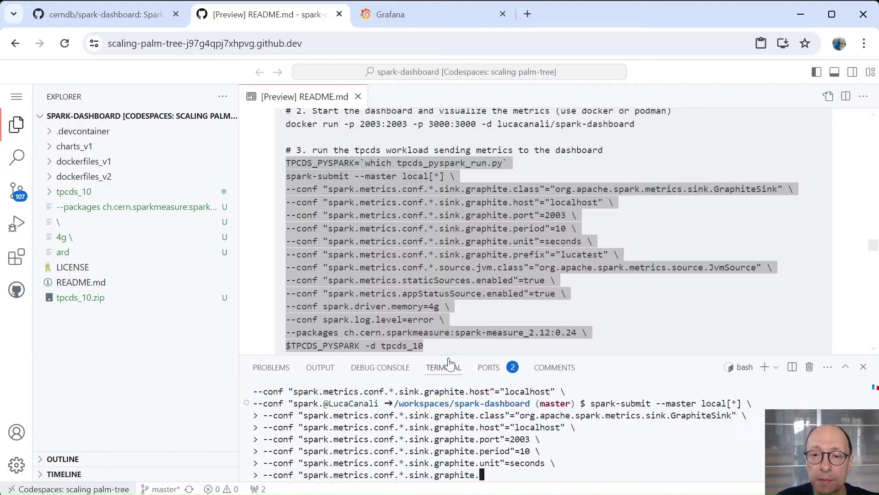
key("Return")
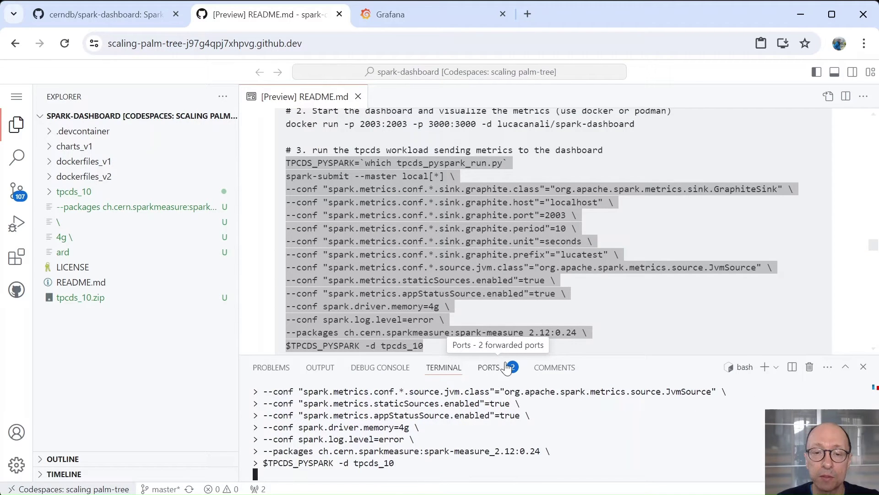
left_click(314, 194)
left_click(331, 193)
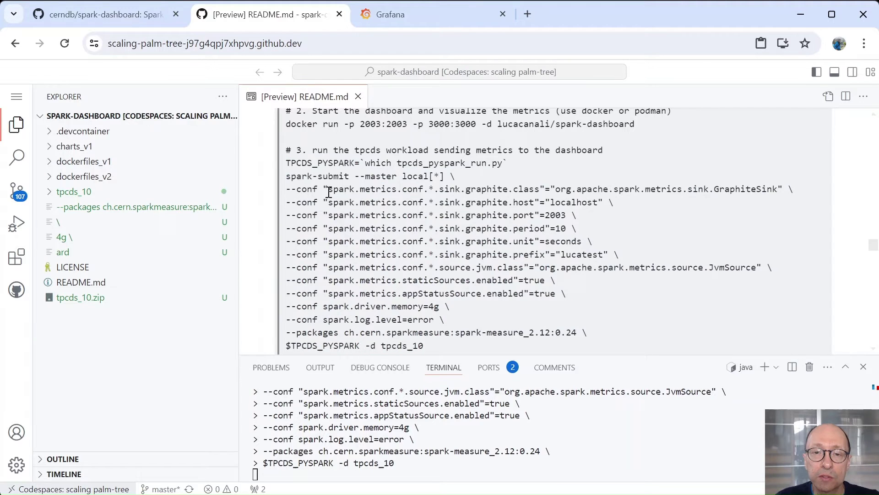
left_click_drag(329, 193, 425, 192)
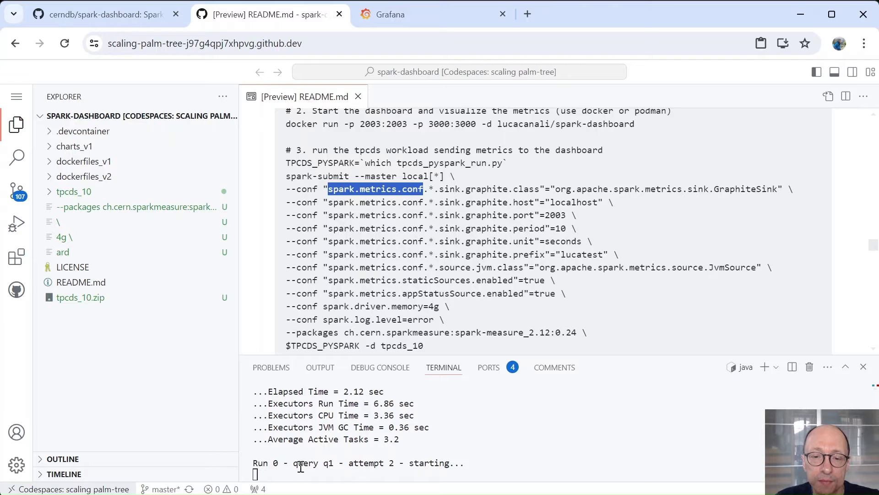
Step: Open forwarded port 3000 in the browser to reach Grafana's login page
left_click(488, 369)
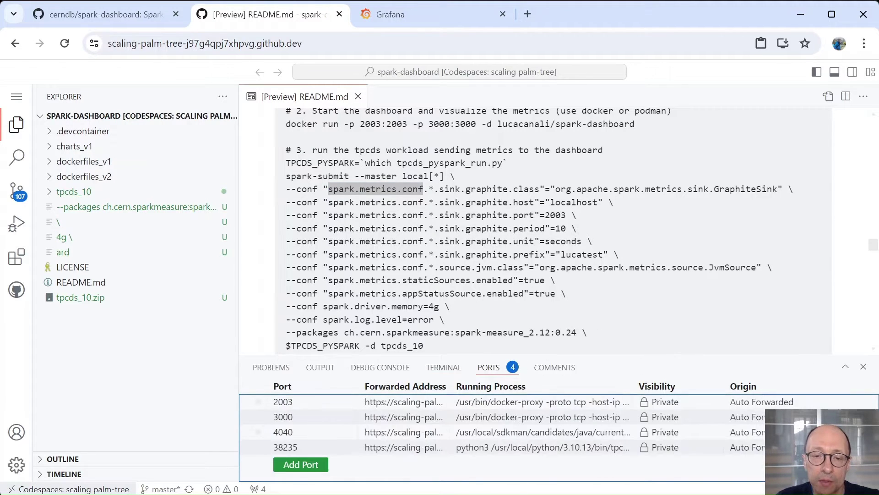
mouse_move(437, 438)
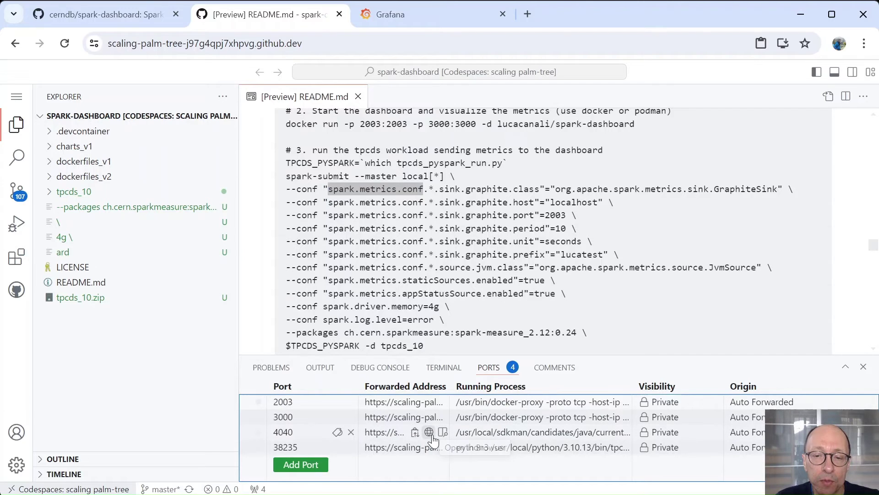
mouse_move(429, 419)
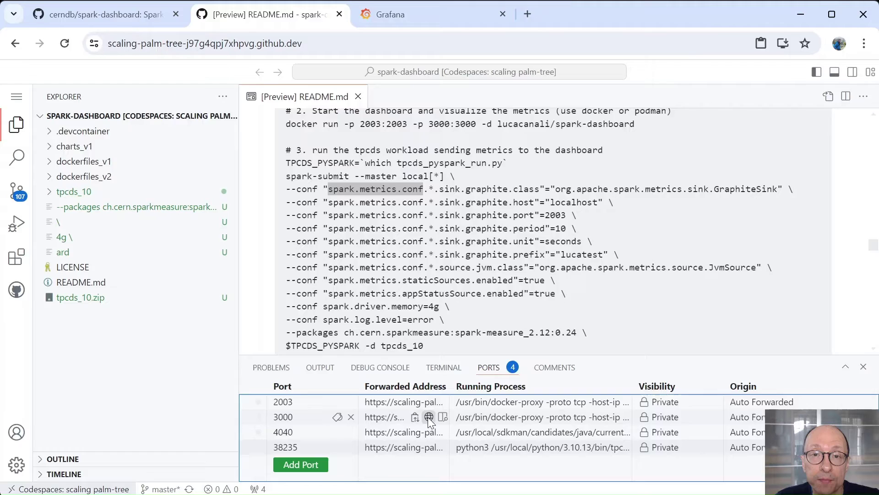
left_click(428, 418)
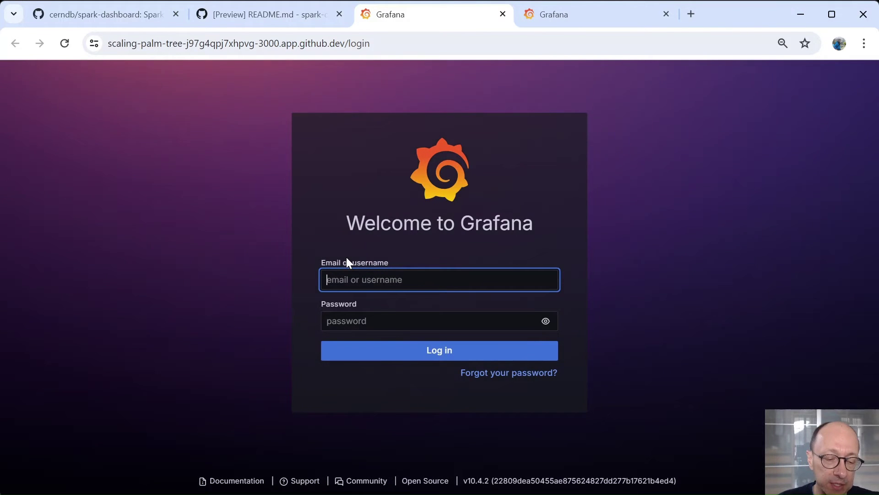
Step: Sign in to Grafana with the default admin credentials, dismiss the breach warning and skip the password change
type("admin")
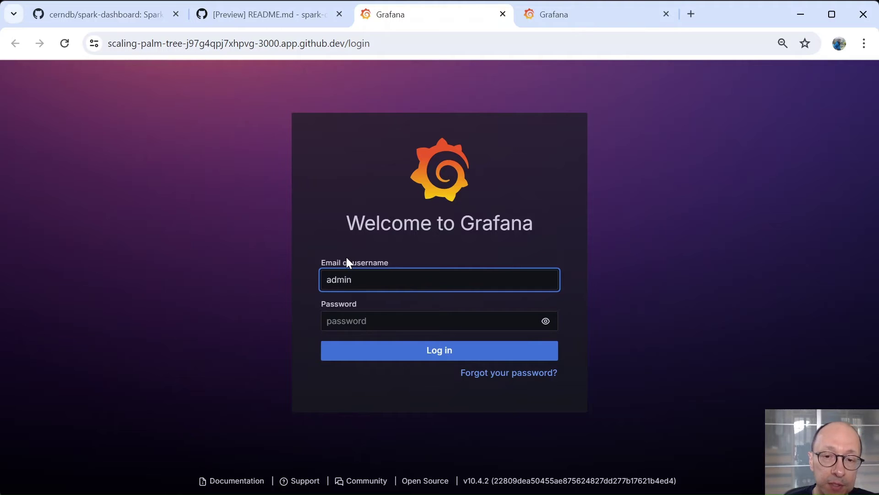
key("Tab")
type("admin")
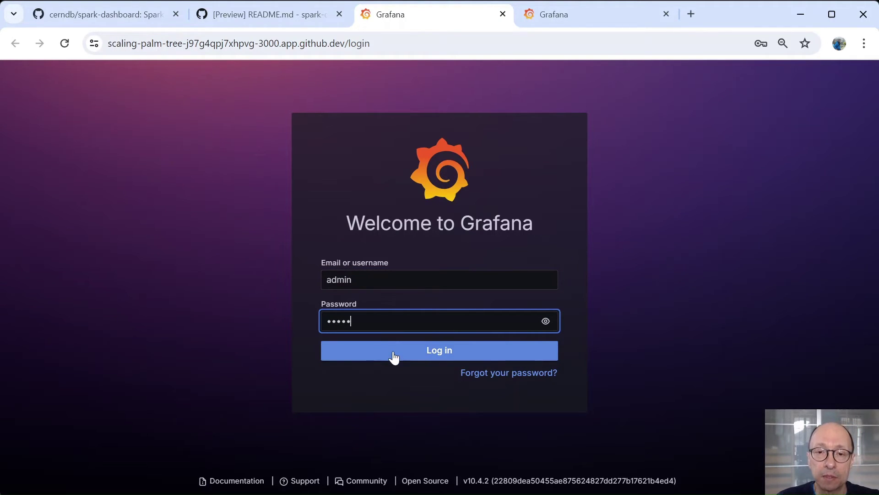
left_click(394, 357)
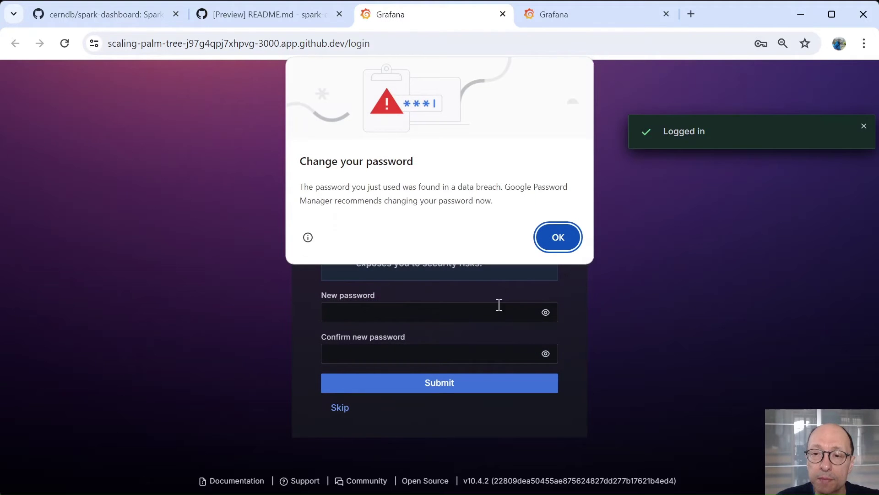
left_click(557, 238)
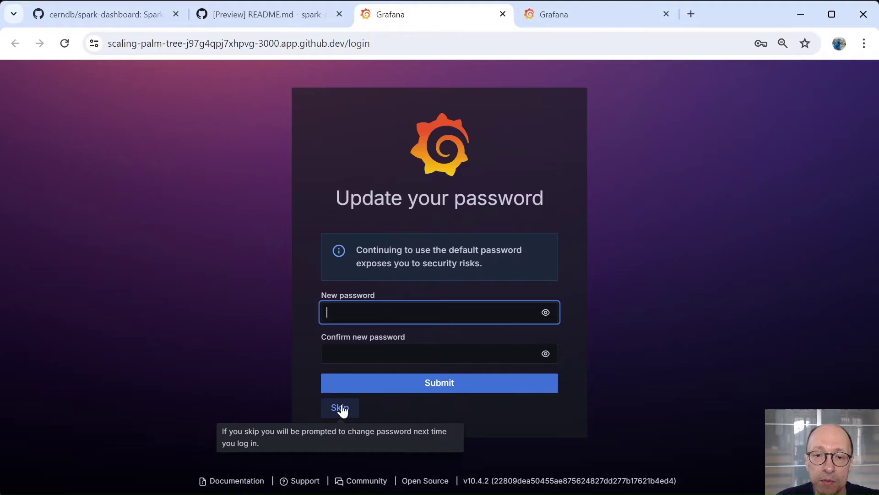
left_click(343, 407)
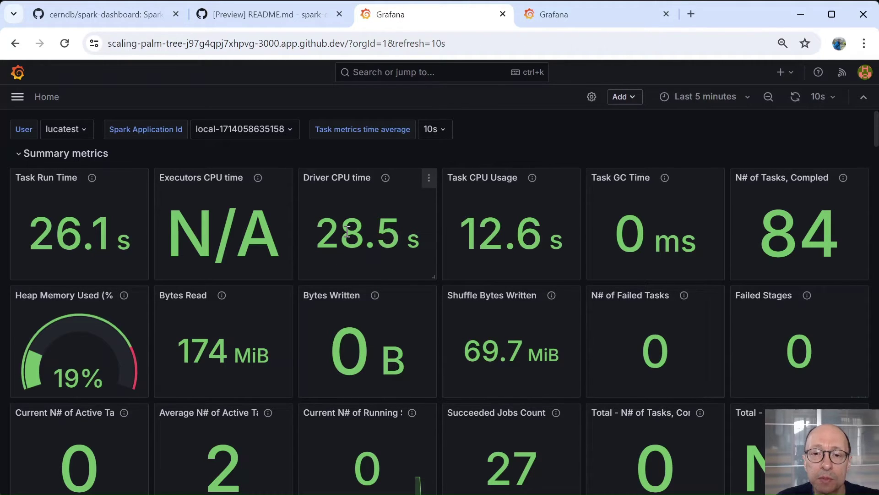
mouse_move(551, 415)
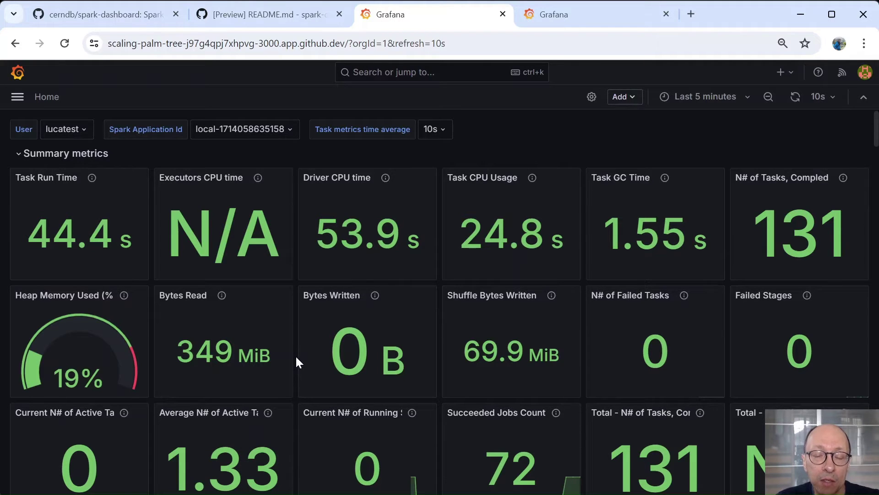
scroll(297, 358, "down", 3)
Step: Scroll down to the Spark workload metrics row with active tasks and executor CPU utilization
scroll(296, 358, "down", 5)
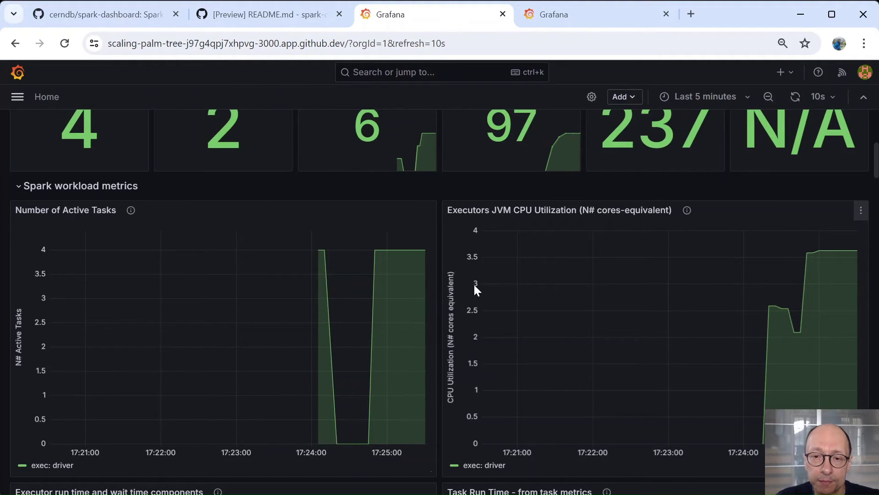
Step: Scroll down to the executor run time components and Task Run Time charts
scroll(441, 276, "down", 3)
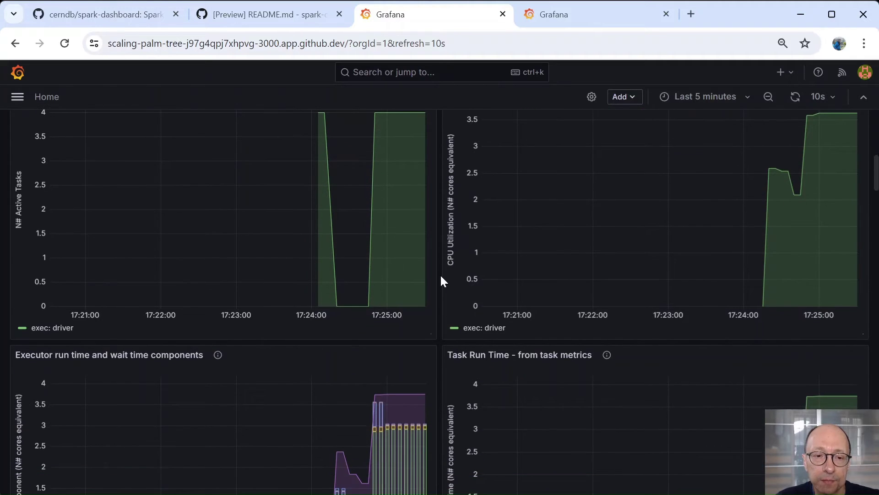
scroll(441, 277, "down", 3)
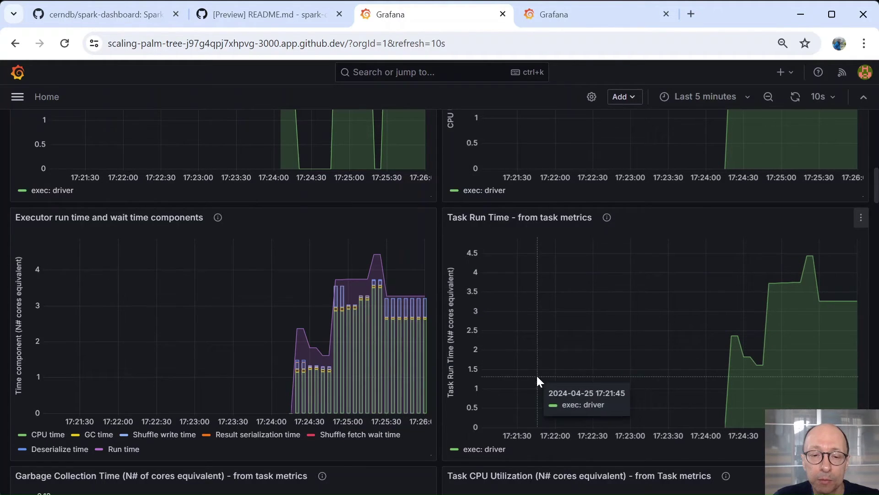
Step: Scroll through the Spark memory and GC panels, then back up to the summary metrics showing 359 completed tasks
scroll(430, 311, "down", 8)
scroll(430, 312, "down", 5)
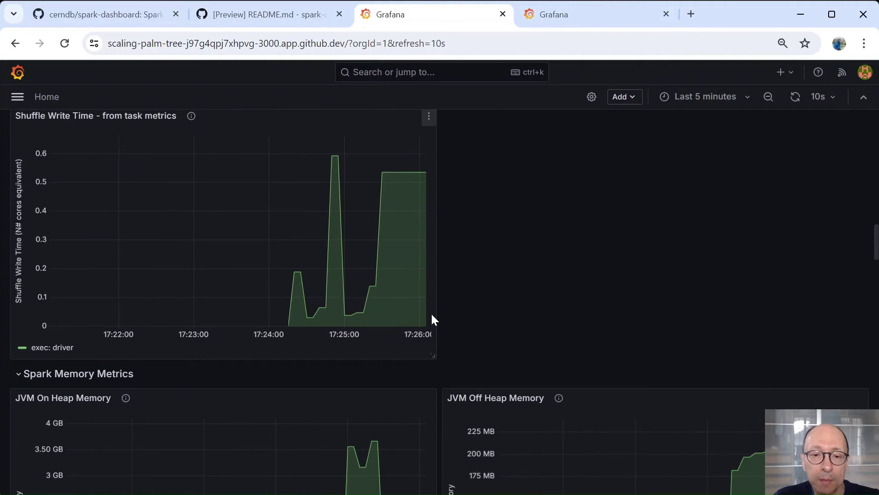
scroll(430, 314, "down", 4)
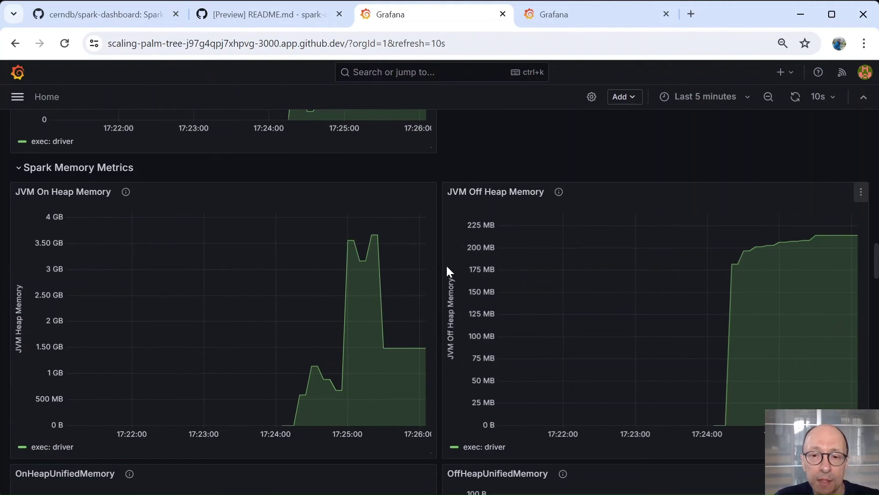
scroll(438, 266, "down", 12)
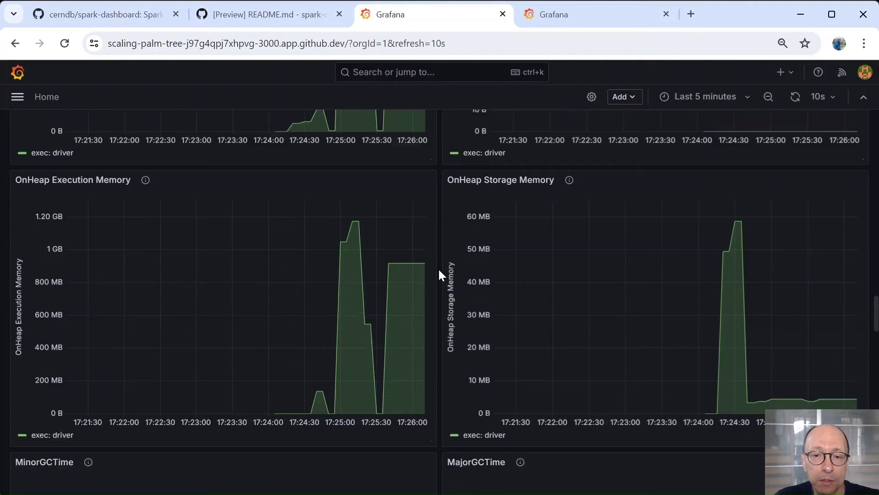
scroll(440, 270, "down", 7)
scroll(439, 270, "down", 6)
scroll(439, 270, "up", 4)
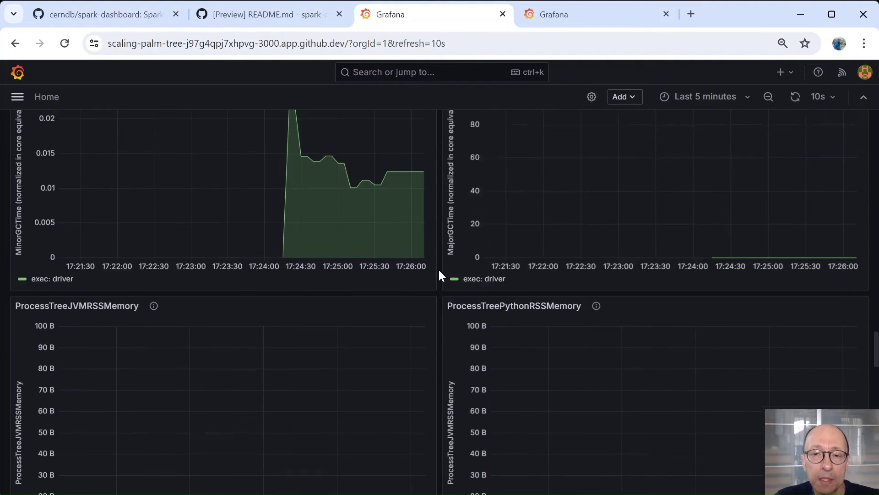
scroll(438, 268, "up", 20)
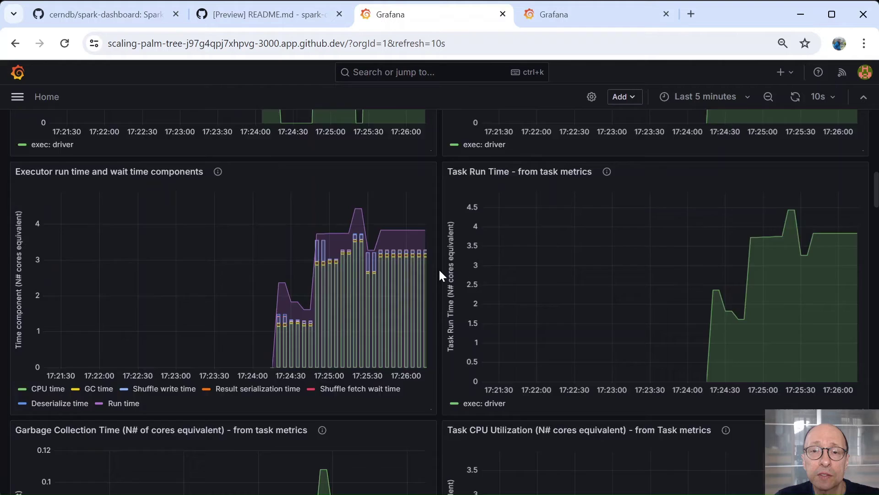
scroll(441, 274, "up", 15)
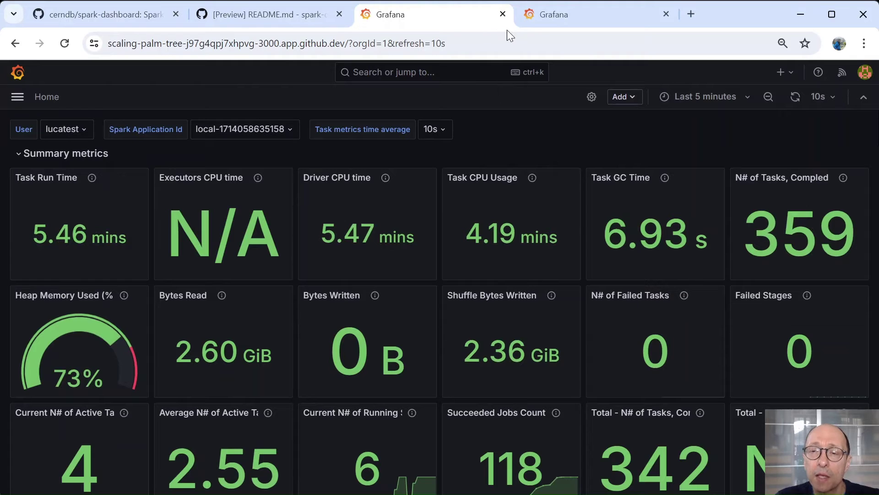
Step: Switch to the 32-executor cluster run's dashboard tab and scroll through its 5619866-task metrics
left_click(556, 15)
scroll(438, 134, "down", 20)
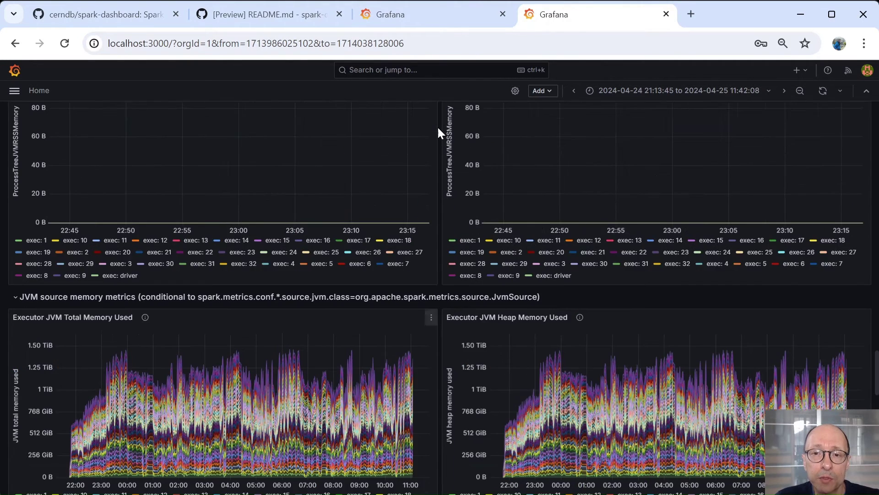
scroll(438, 129, "up", 20)
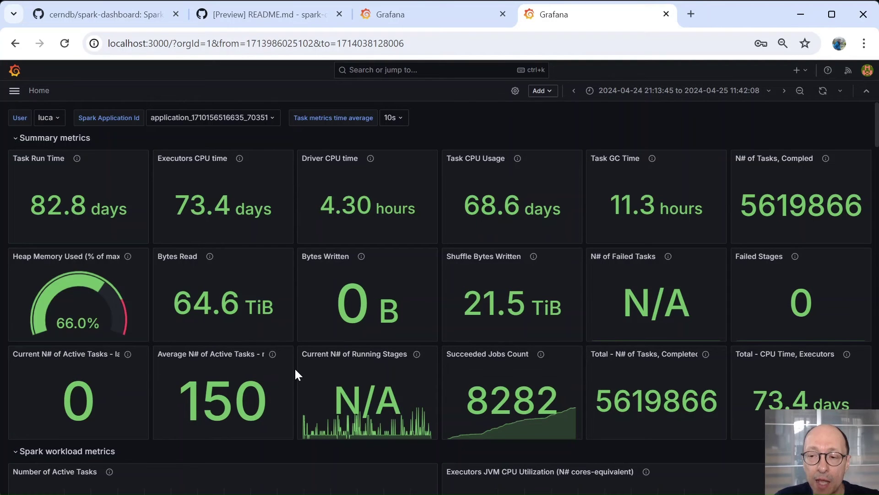
scroll(295, 367, "down", 3)
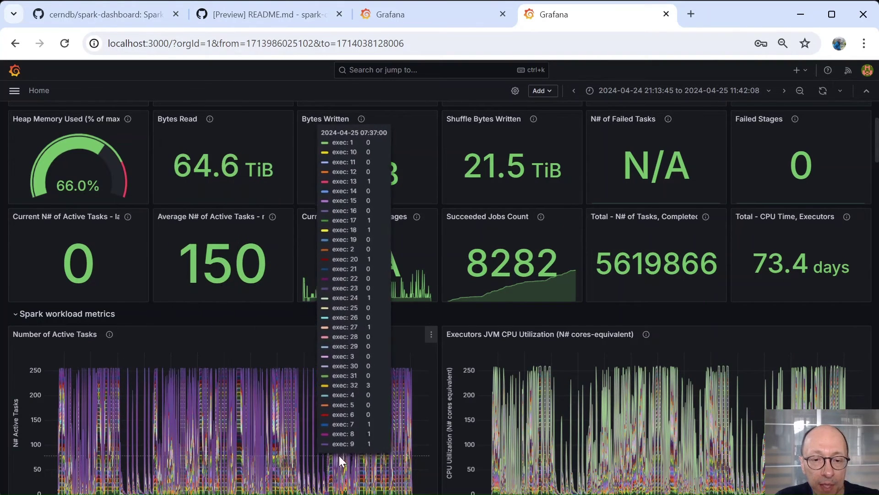
scroll(422, 370, "down", 2)
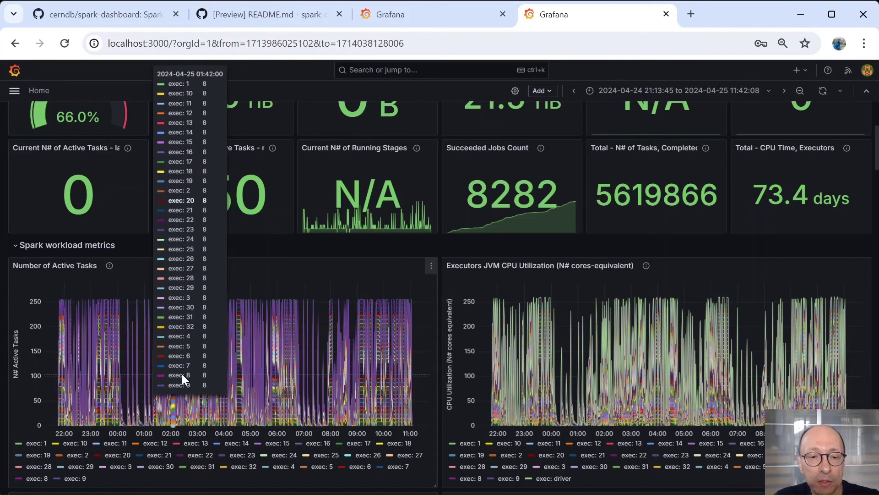
Step: Drag across the Number of Active Tasks graph to zoom to 02:05:16–02:30:49
left_click_drag(174, 375, 185, 378)
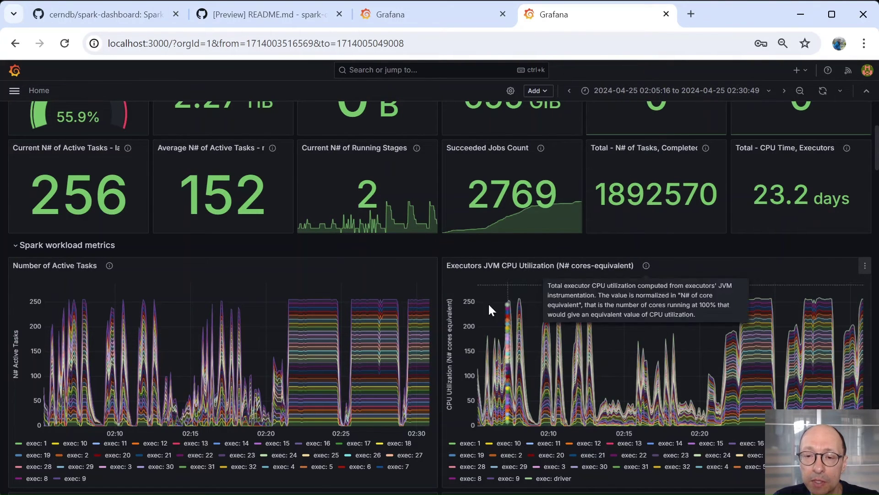
Step: Scroll the dashboard to the executor on-heap memory (~1.5 TB) and driver CPU (~2 cores) charts
scroll(438, 442, "down", 6)
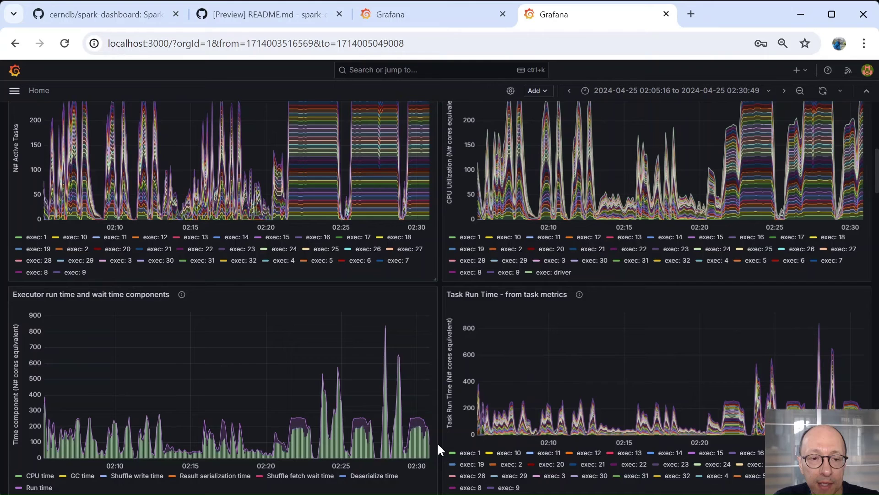
scroll(440, 443, "down", 2)
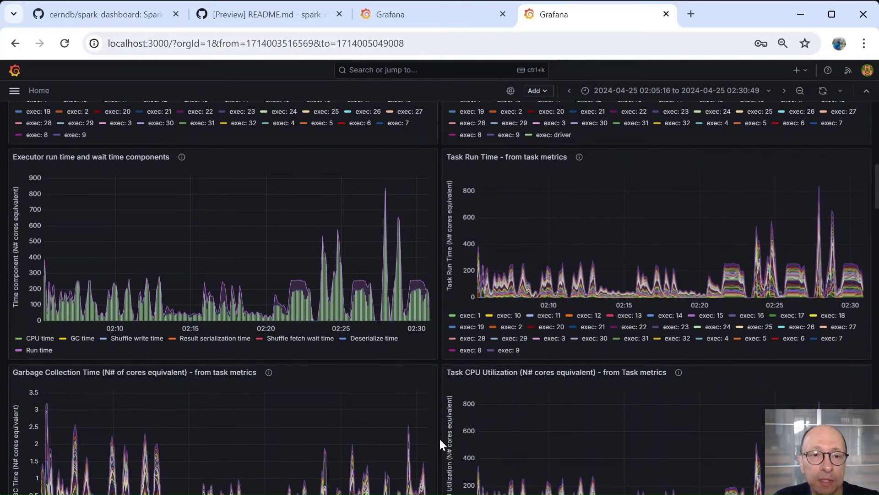
scroll(439, 438, "down", 13)
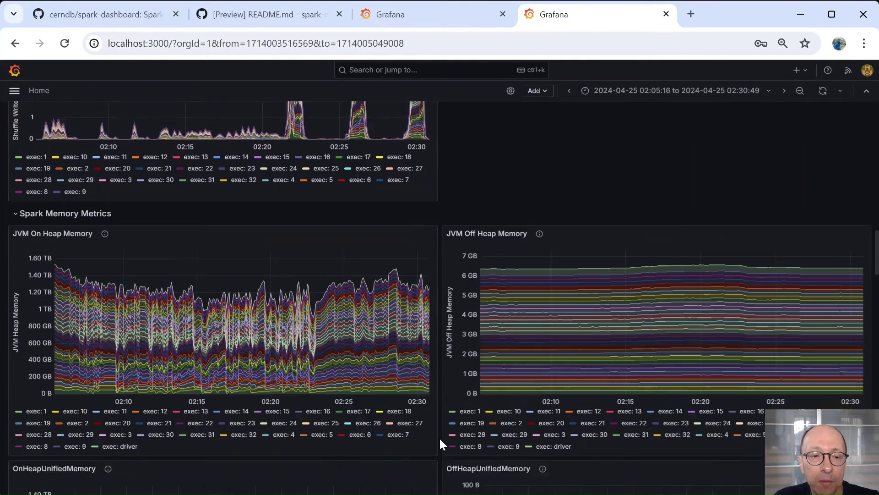
scroll(438, 436, "down", 1)
mouse_move(409, 276)
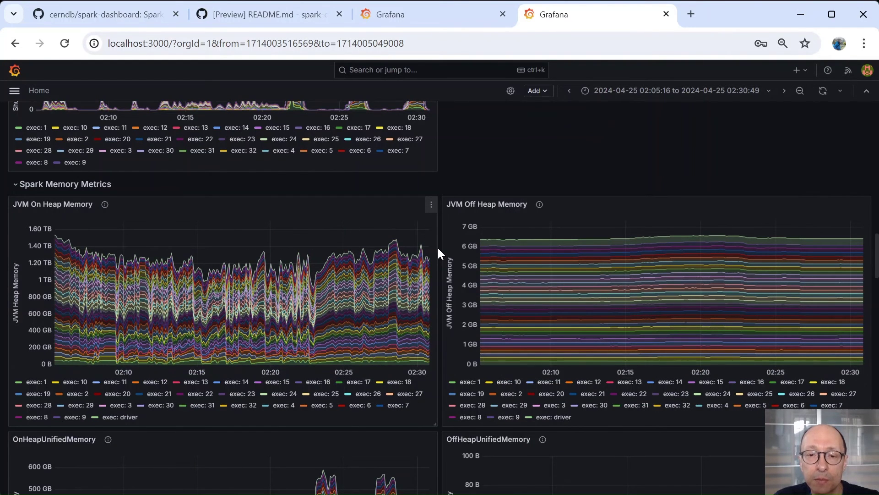
scroll(439, 248, "down", 3)
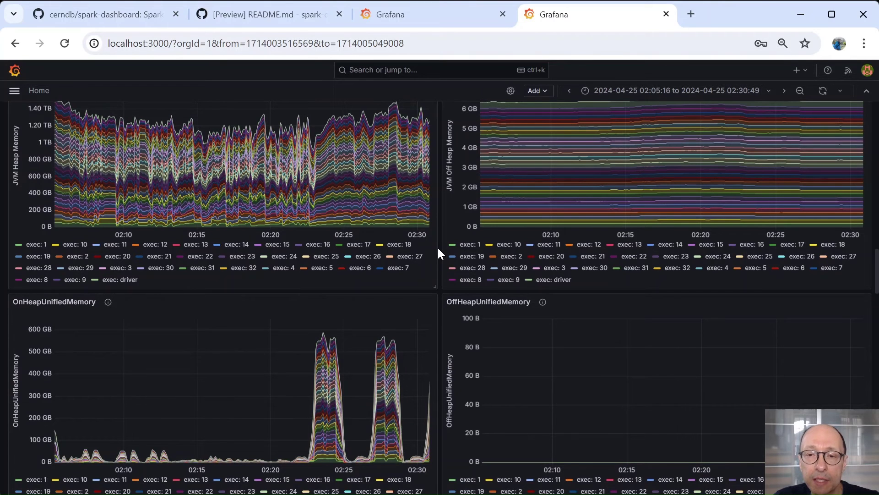
scroll(438, 253, "down", 9)
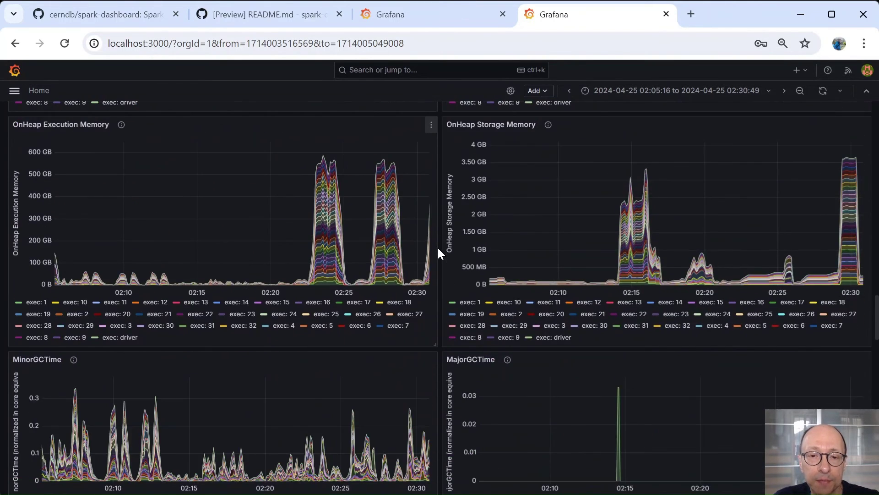
scroll(438, 253, "down", 9)
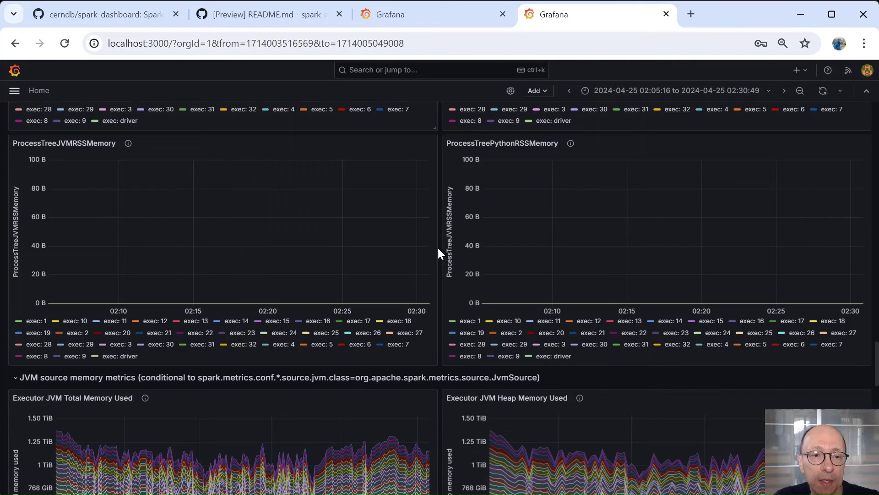
scroll(438, 253, "down", 9)
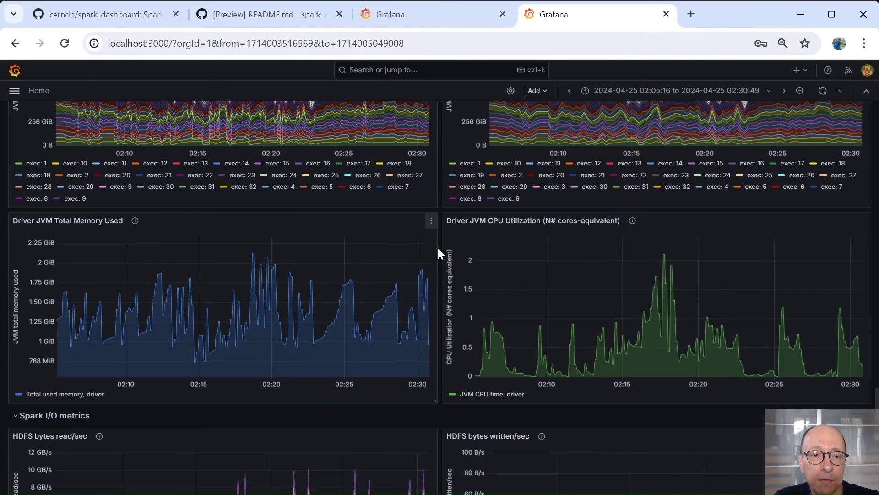
Step: Scroll to the HDFS read (~10 GB/s) and shuffle read/write (~5/4 GB/s) charts
scroll(438, 253, "down", 5)
scroll(438, 249, "down", 1)
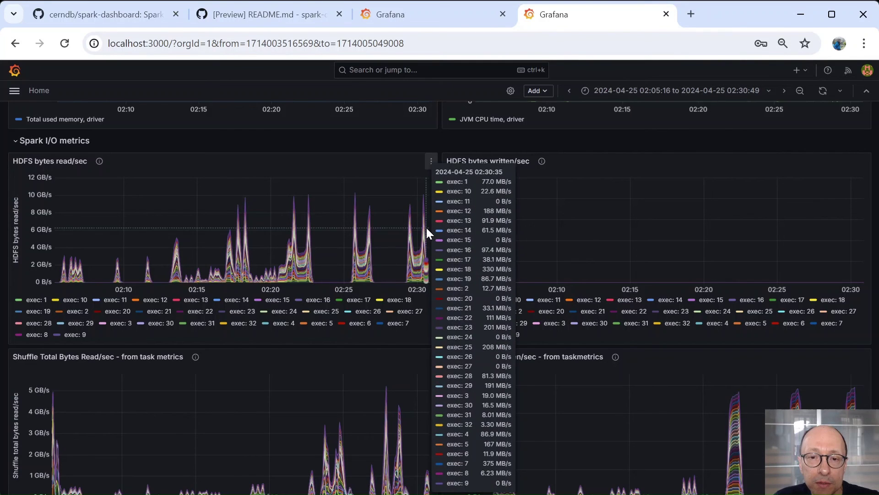
scroll(444, 259, "down", 3)
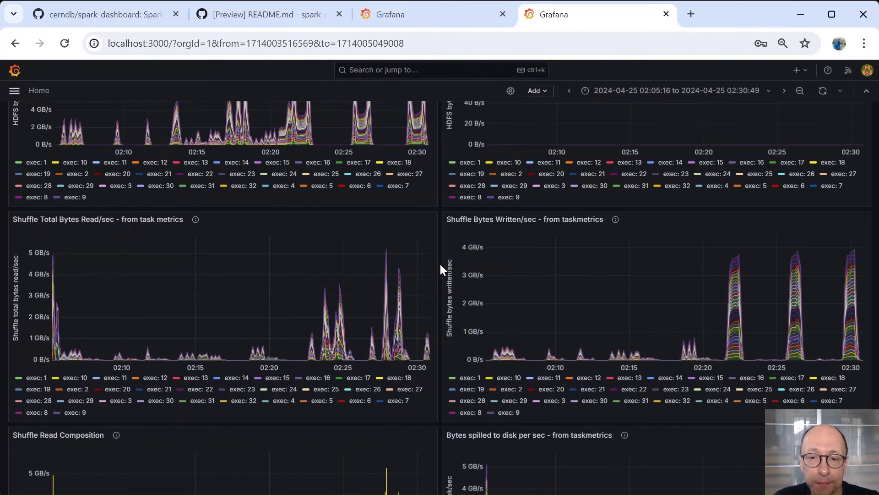
scroll(441, 263, "down", 3)
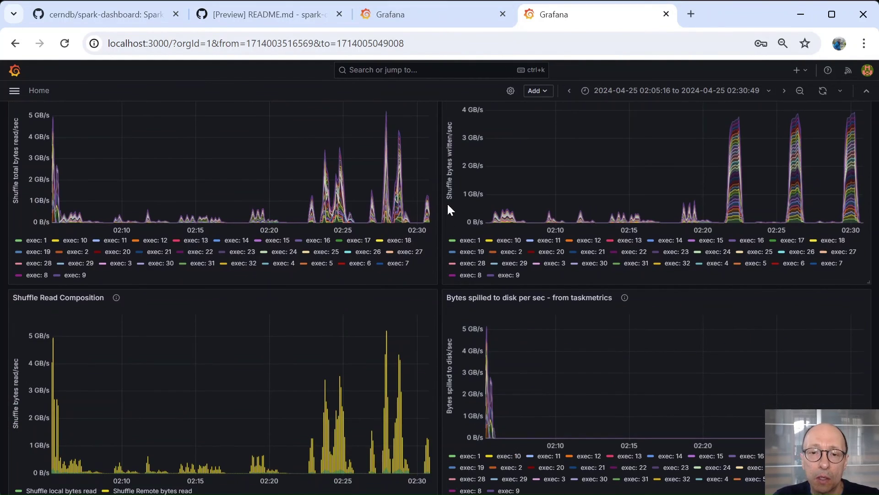
Step: Return to the cerndb/spark-dashboard repository and scroll to the README Contents and Resources links
left_click(110, 14)
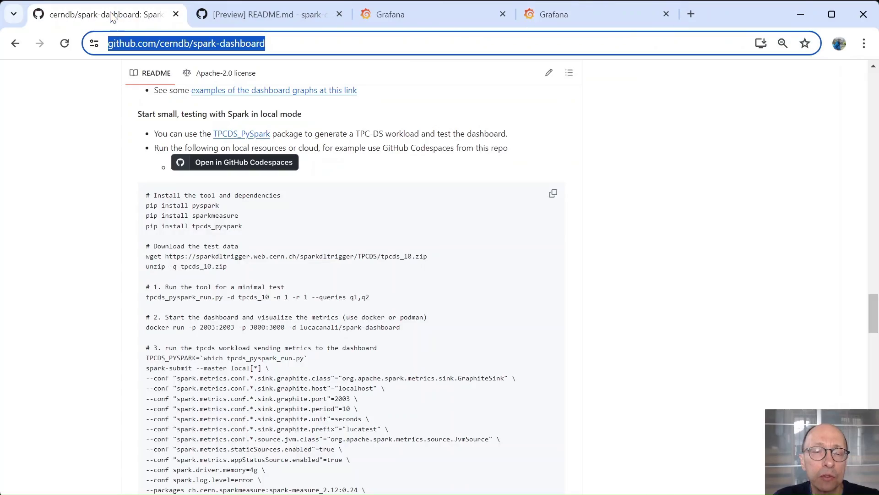
scroll(426, 293, "up", 20)
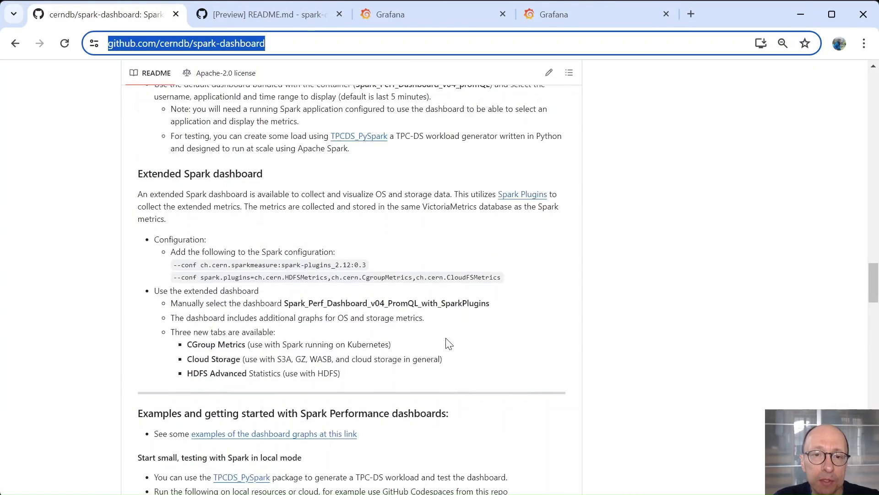
scroll(438, 320, "up", 5)
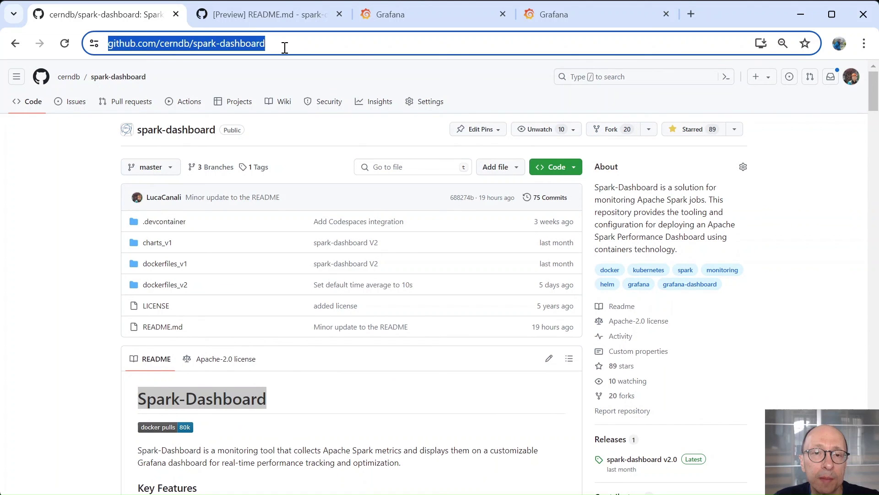
scroll(403, 336, "down", 8)
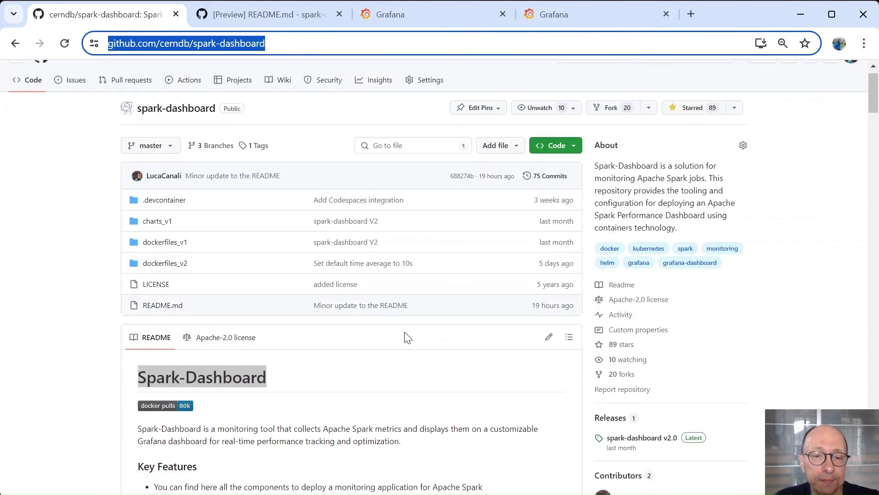
scroll(406, 337, "down", 1)
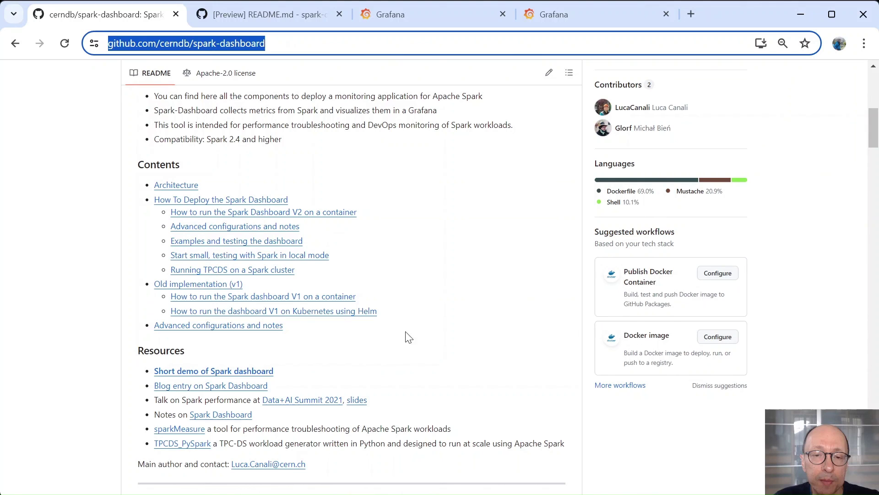